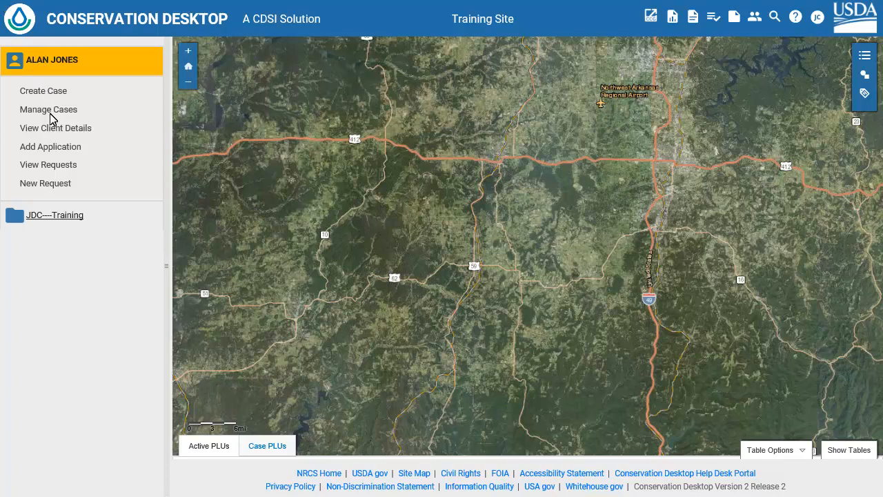
Open the JDC----Training case for creating and editing PLUs, and collapse the Edit Land Units form to expose the map.
{"action": "left_click", "coordinate": [54, 215]}
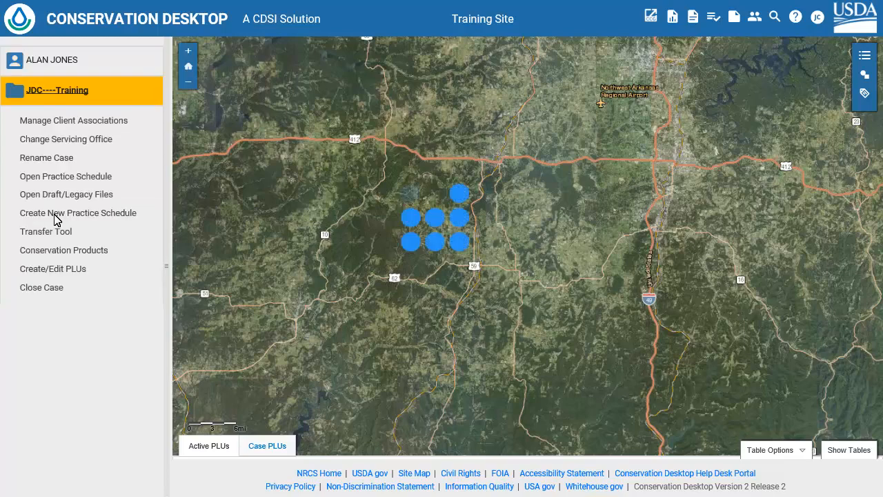
{"action": "left_click", "coordinate": [52, 269]}
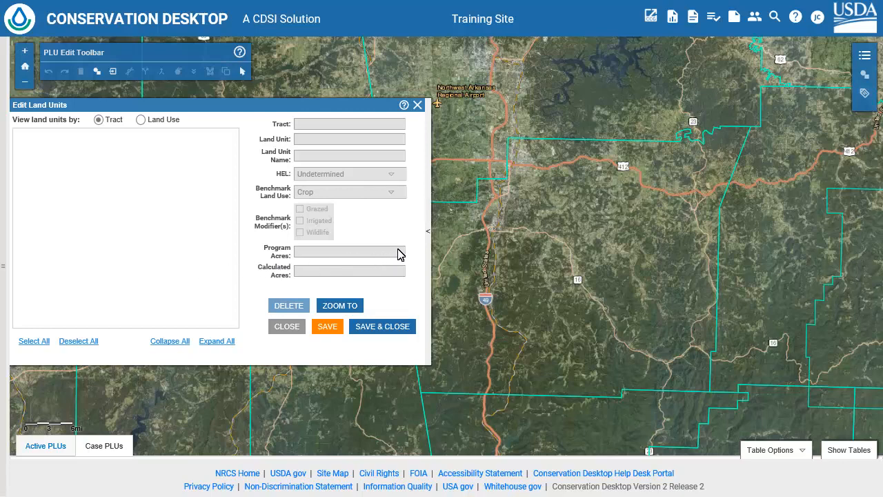
{"action": "left_click", "coordinate": [427, 232]}
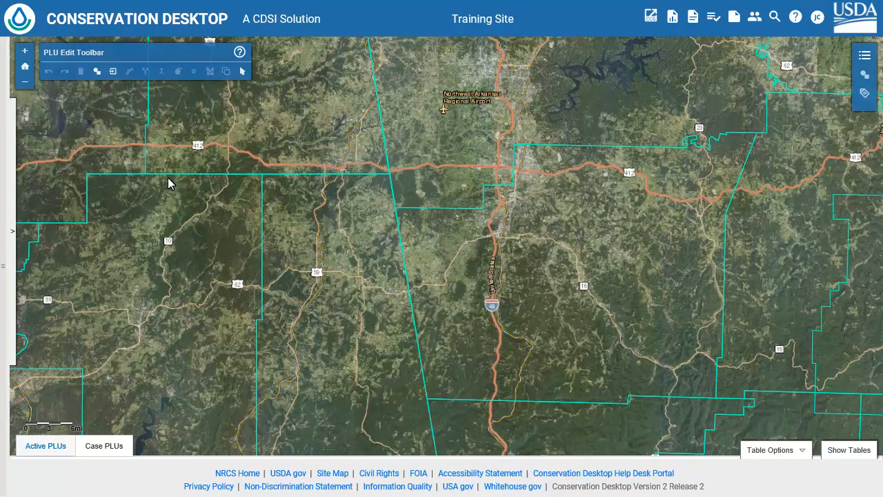
Import the land units of tract 11593 in Washington, AR from the CLU source layer.
{"action": "left_click", "coordinate": [113, 72]}
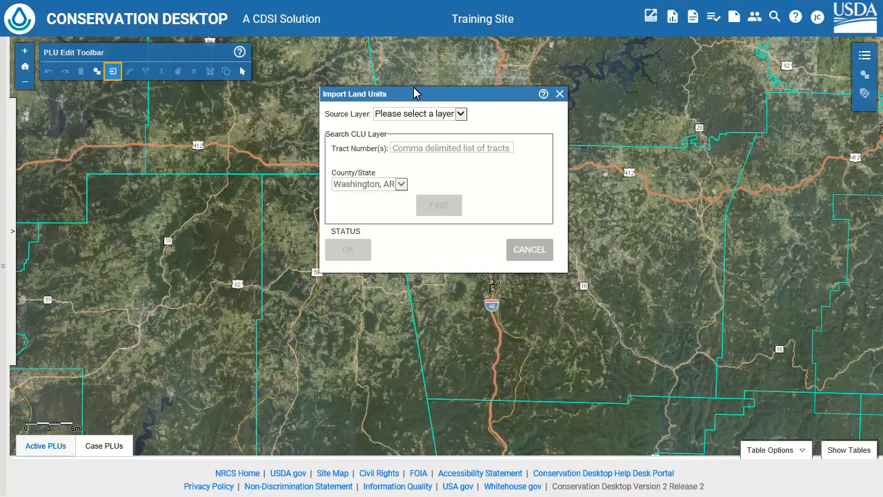
{"action": "left_click", "coordinate": [460, 115]}
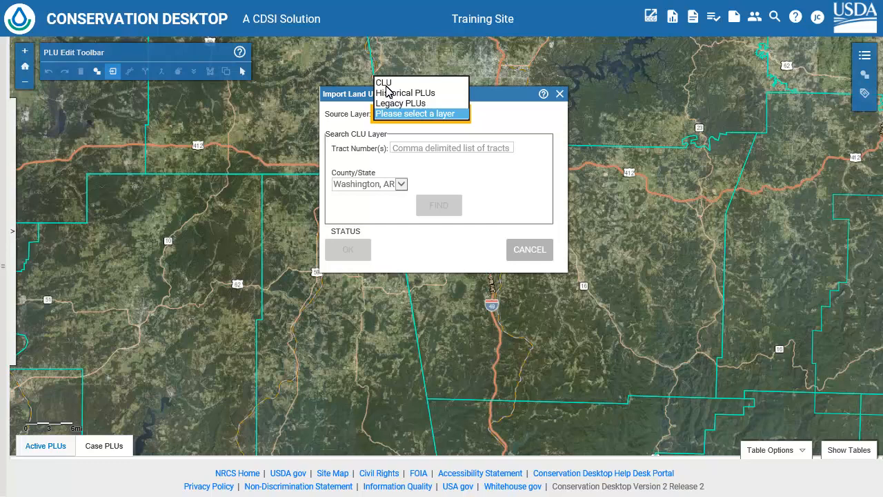
{"action": "left_click", "coordinate": [384, 82]}
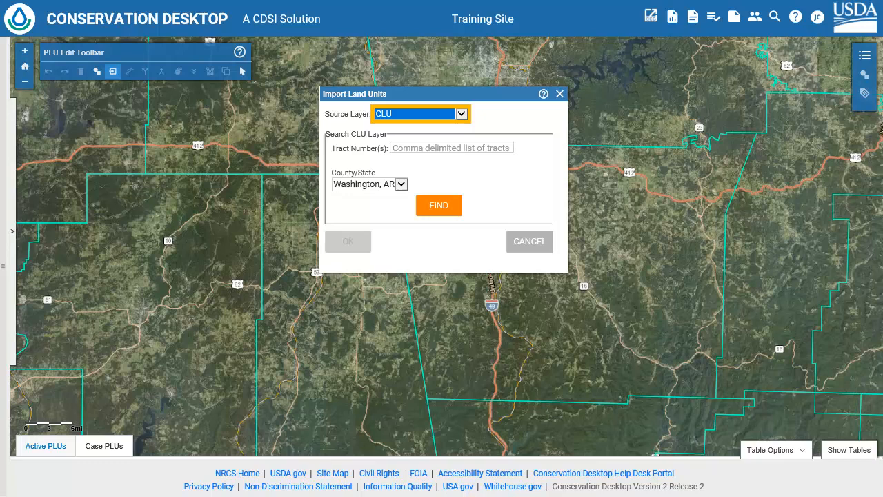
{"action": "key", "text": "Tab"}
{"action": "type", "text": "11593"}
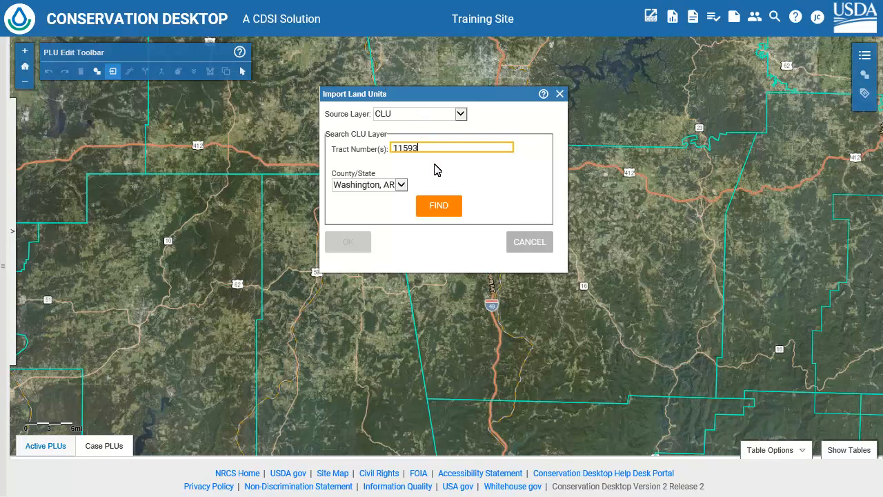
{"action": "left_click", "coordinate": [438, 205]}
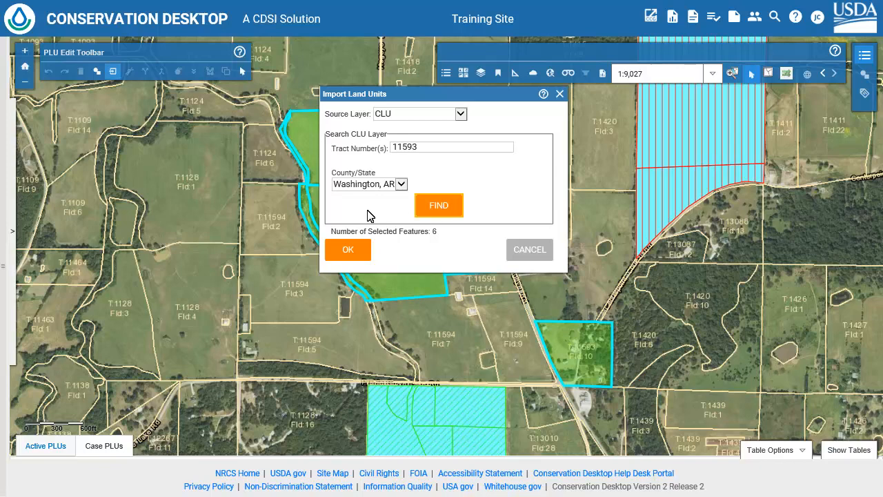
{"action": "left_click", "coordinate": [340, 250]}
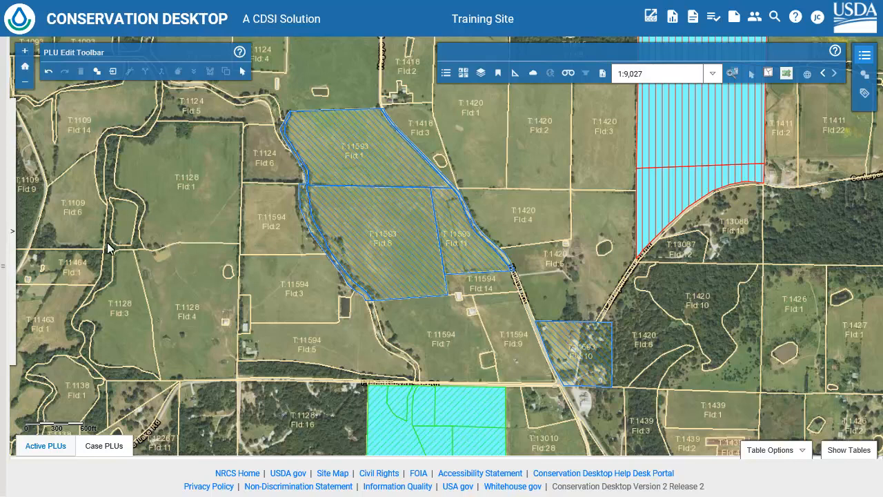
Set the benchmark land use of tract 11593's Land Unit 1 to Pasture with the Grazed modifier.
{"action": "left_click", "coordinate": [11, 231]}
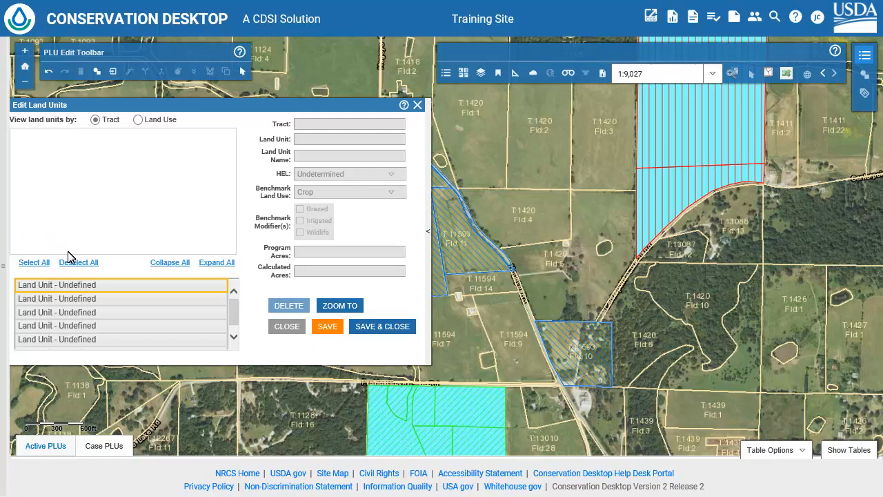
{"action": "left_click", "coordinate": [78, 286]}
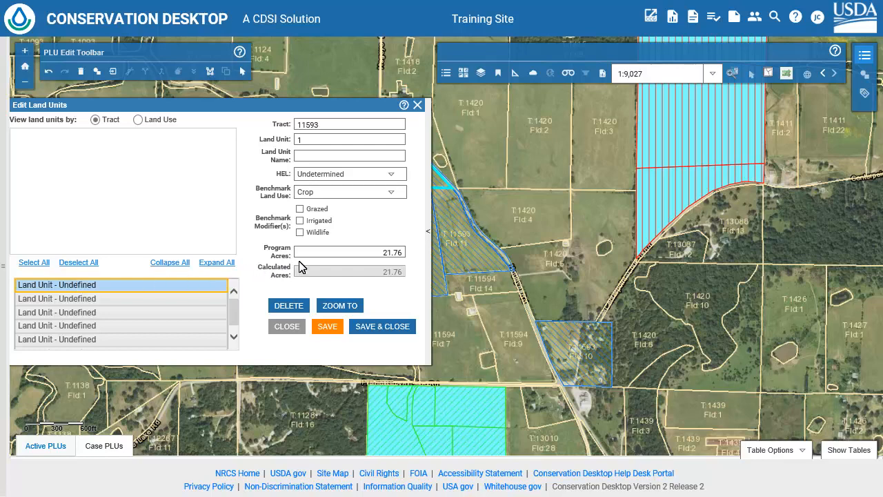
{"action": "left_click", "coordinate": [391, 193]}
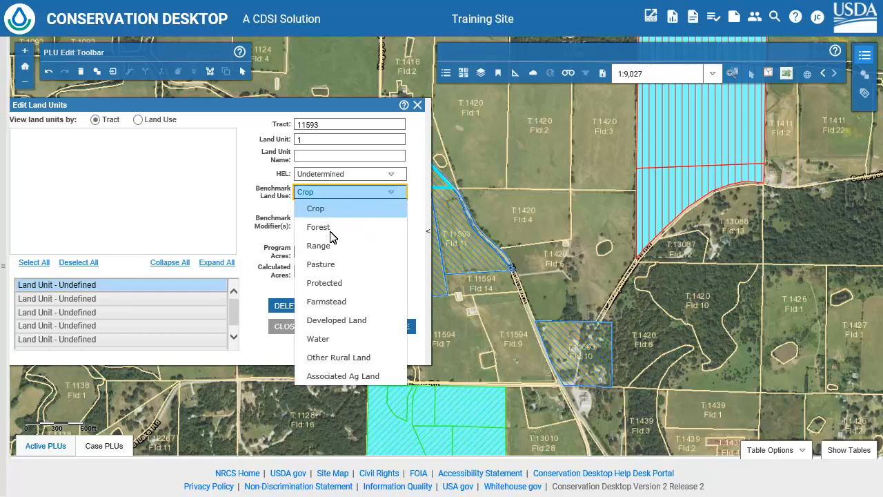
{"action": "left_click", "coordinate": [327, 264]}
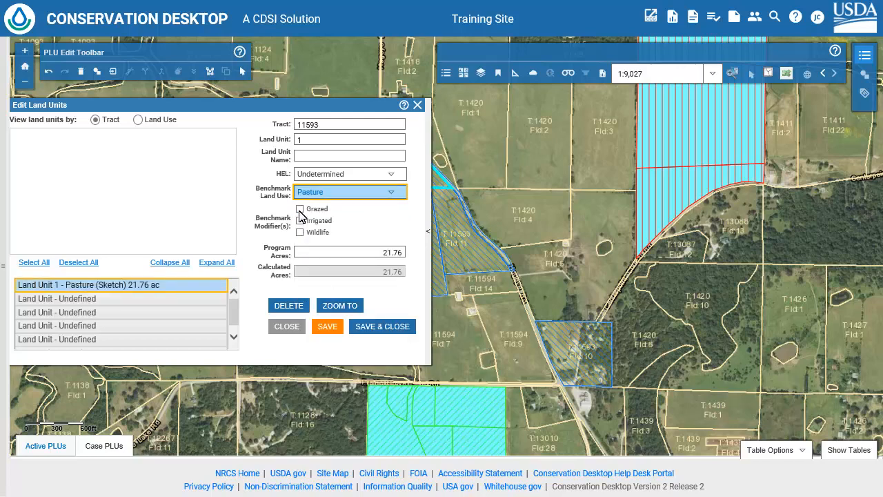
{"action": "left_click", "coordinate": [300, 209]}
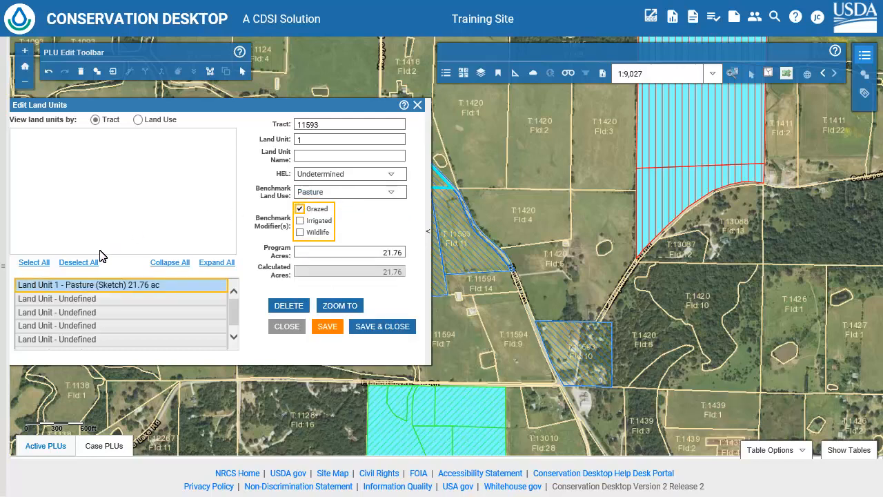
Set Land Unit 6 of tract 11593 to Pasture with the Grazed modifier, and save the land units.
{"action": "left_click", "coordinate": [81, 298]}
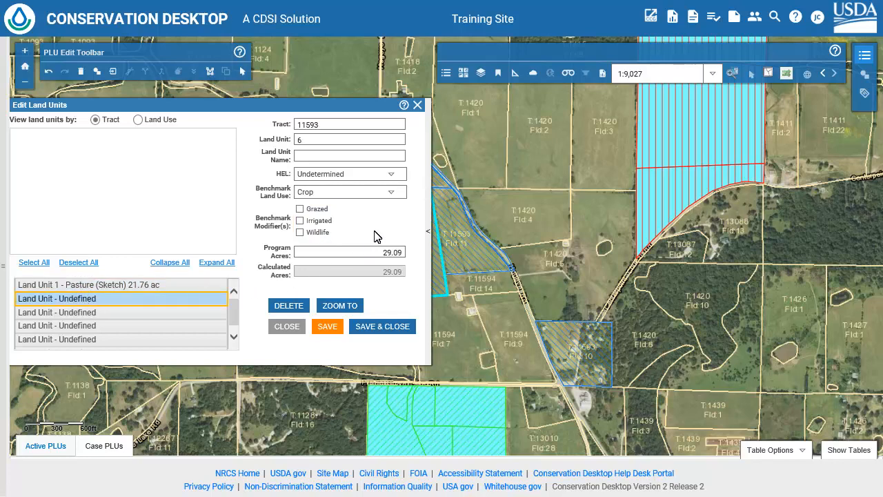
{"action": "left_click", "coordinate": [389, 193]}
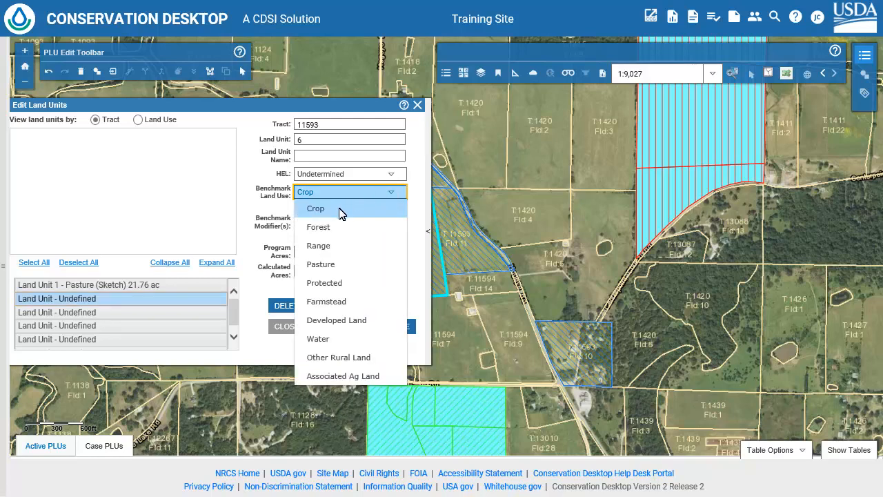
{"action": "left_click", "coordinate": [321, 265]}
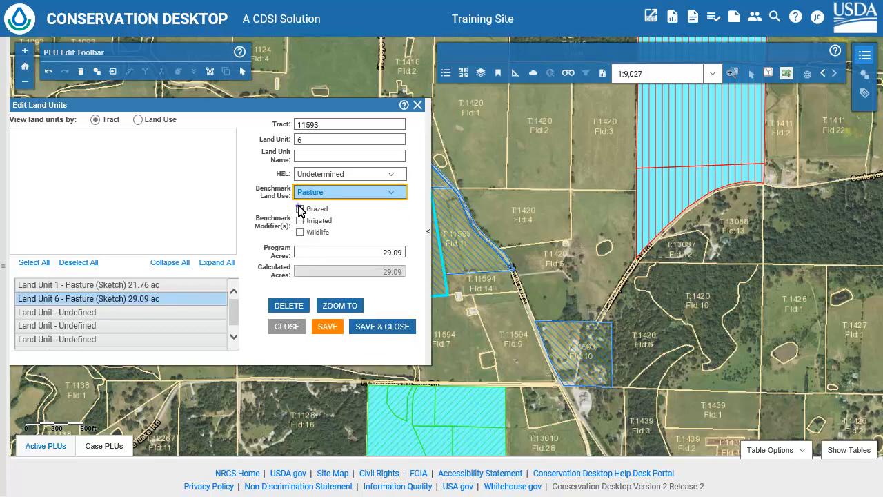
{"action": "left_click", "coordinate": [300, 209]}
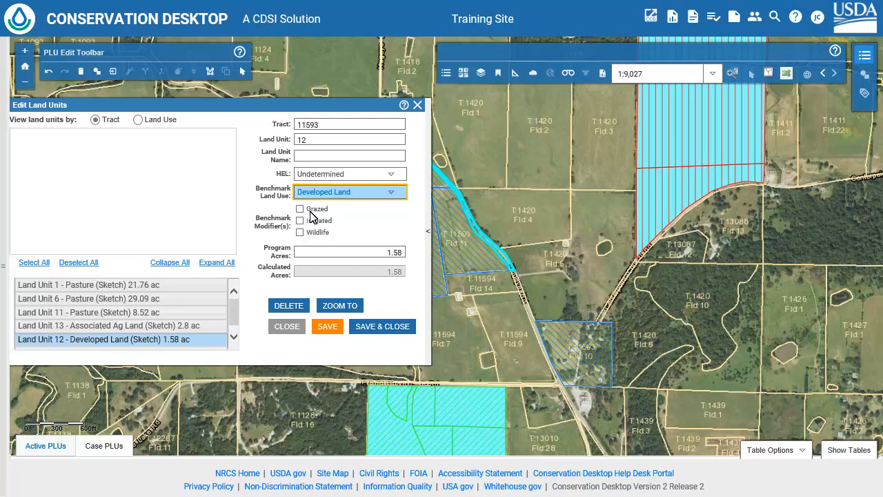
{"action": "left_click", "coordinate": [327, 328]}
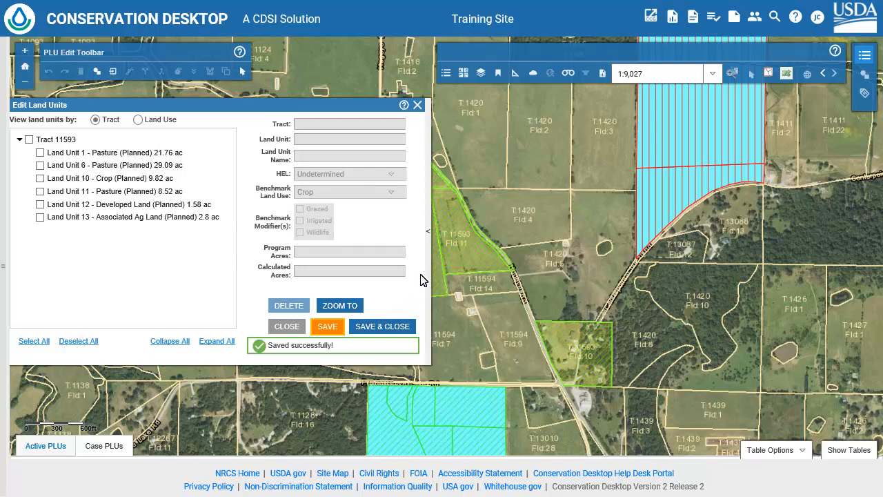
Import field 14 of tract 11594 from the CLU layer by selecting it on the map.
{"action": "left_click", "coordinate": [427, 231]}
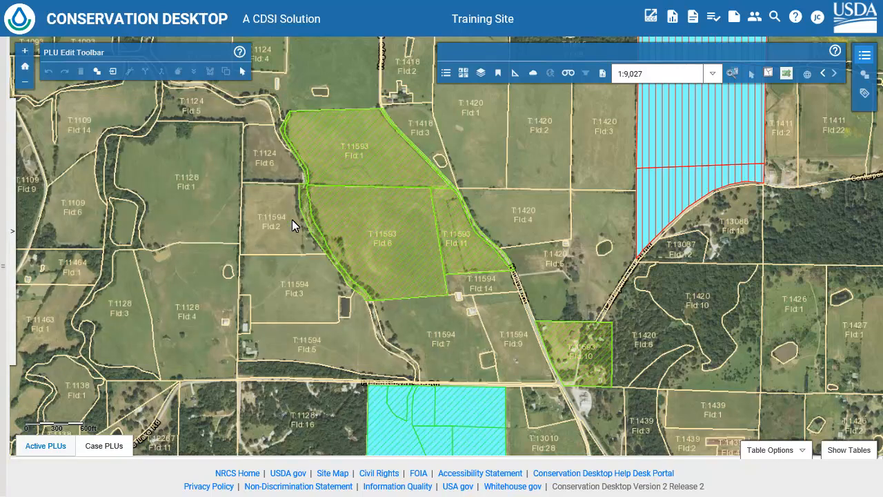
{"action": "left_click", "coordinate": [114, 71]}
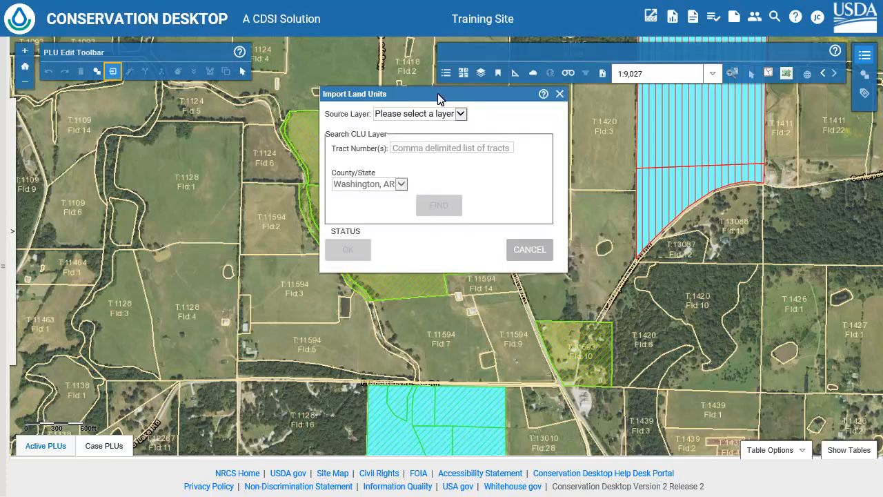
{"action": "left_click", "coordinate": [460, 114]}
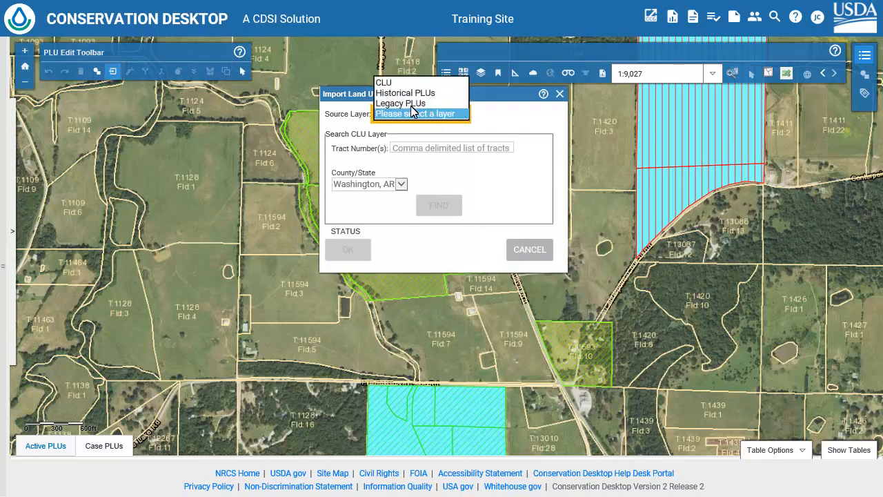
{"action": "left_click", "coordinate": [384, 83]}
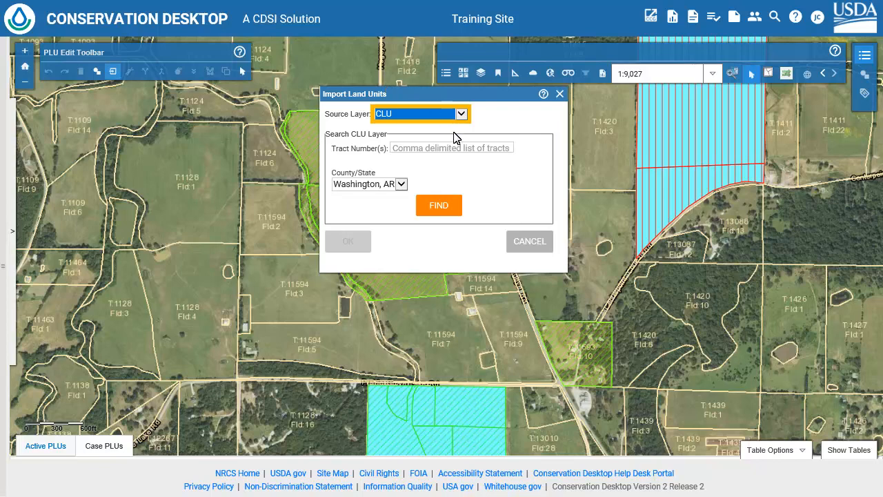
{"action": "left_click", "coordinate": [475, 282]}
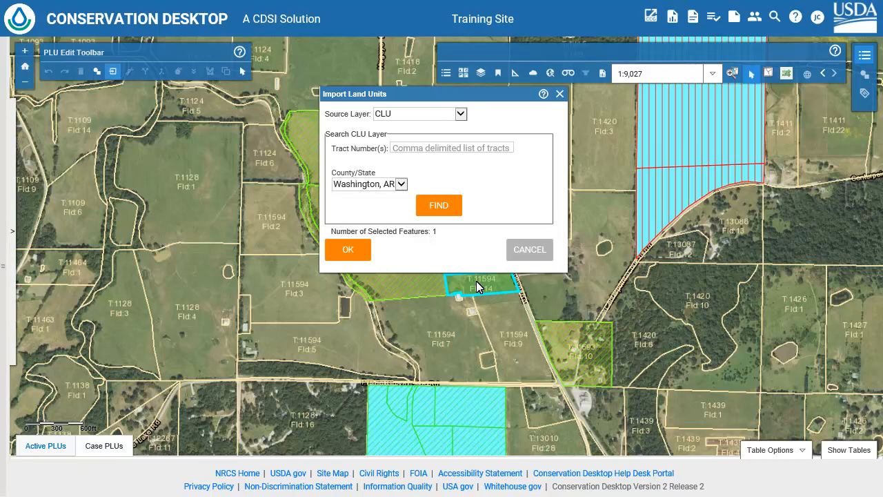
{"action": "left_click", "coordinate": [346, 250]}
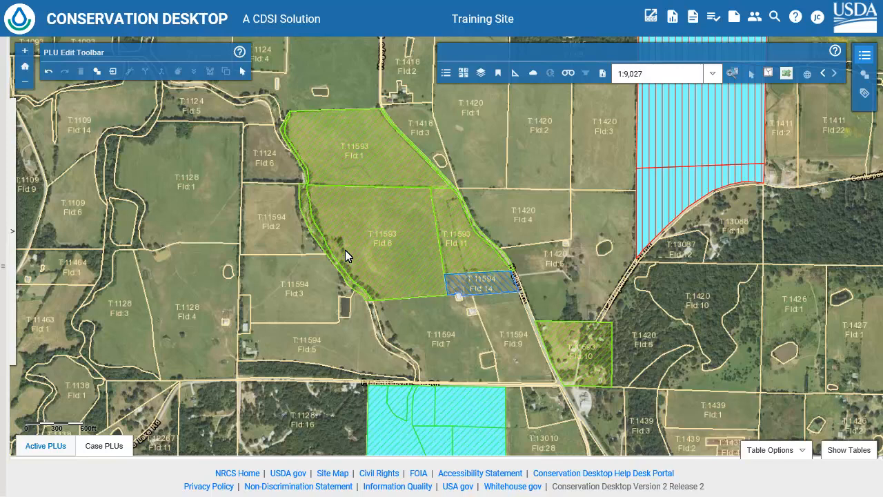
Set Land Unit 14 of tract 11594 to Pasture with the Grazed modifier, then save and close the land unit editor.
{"action": "left_click", "coordinate": [11, 231]}
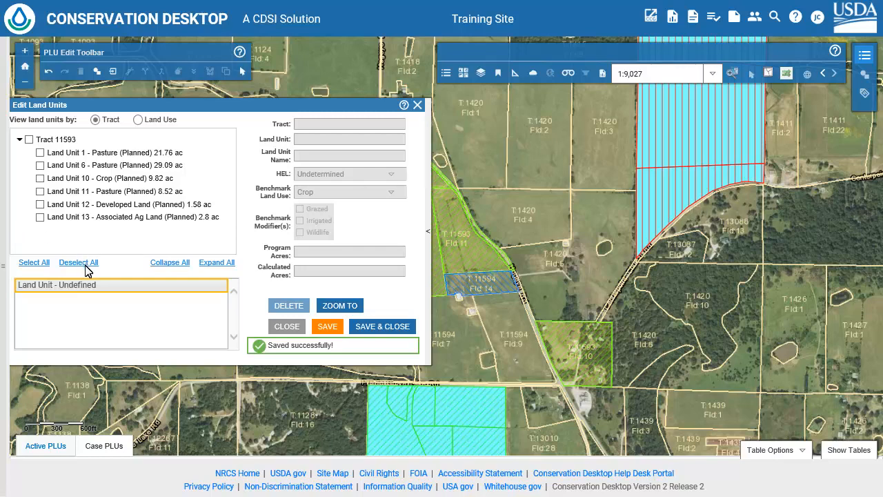
{"action": "left_click", "coordinate": [90, 288]}
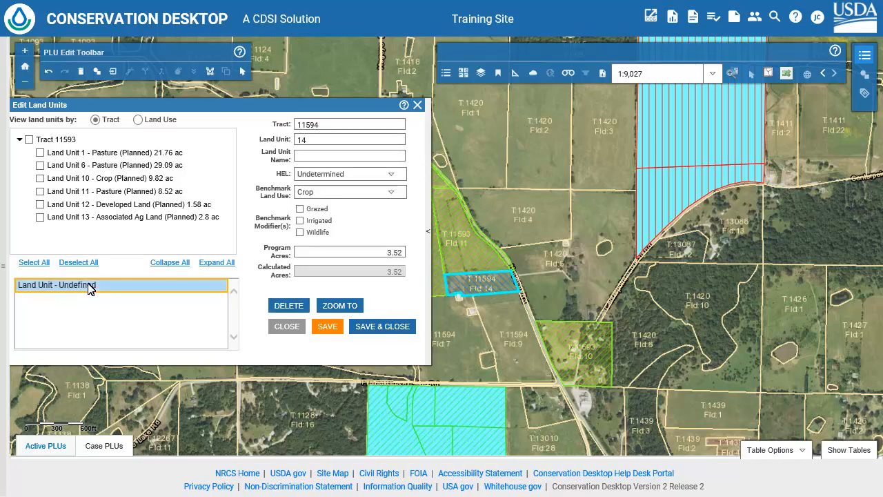
{"action": "left_click", "coordinate": [392, 194]}
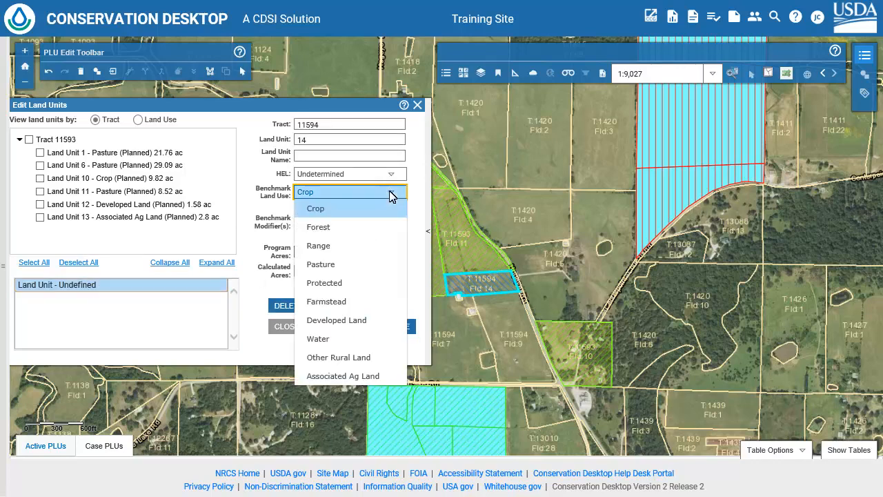
{"action": "left_click", "coordinate": [321, 264]}
{"action": "left_click", "coordinate": [300, 209]}
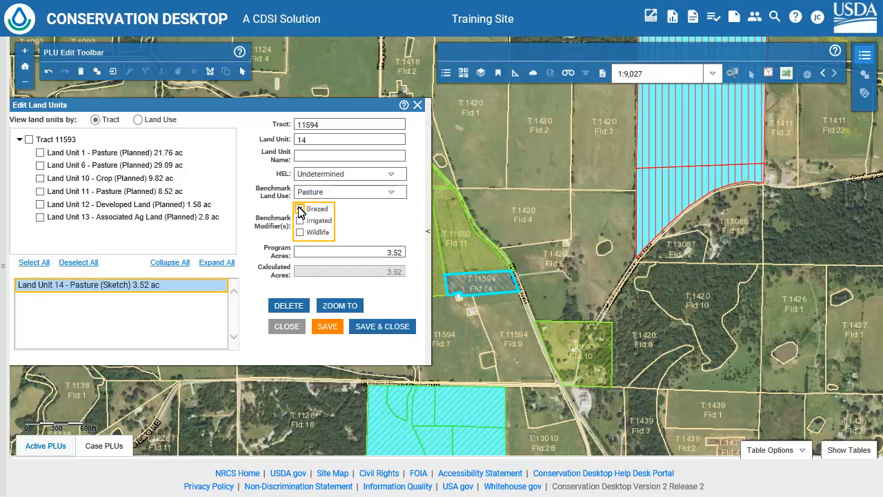
{"action": "left_click", "coordinate": [300, 210]}
{"action": "left_click", "coordinate": [378, 328]}
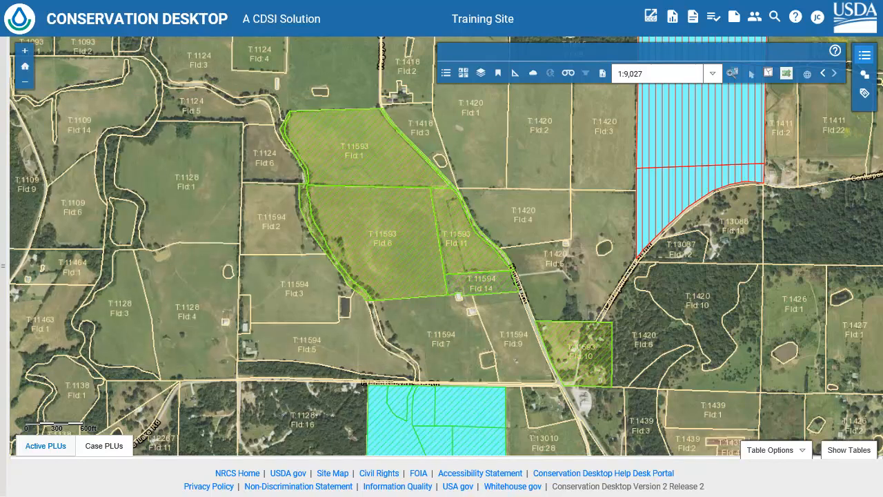